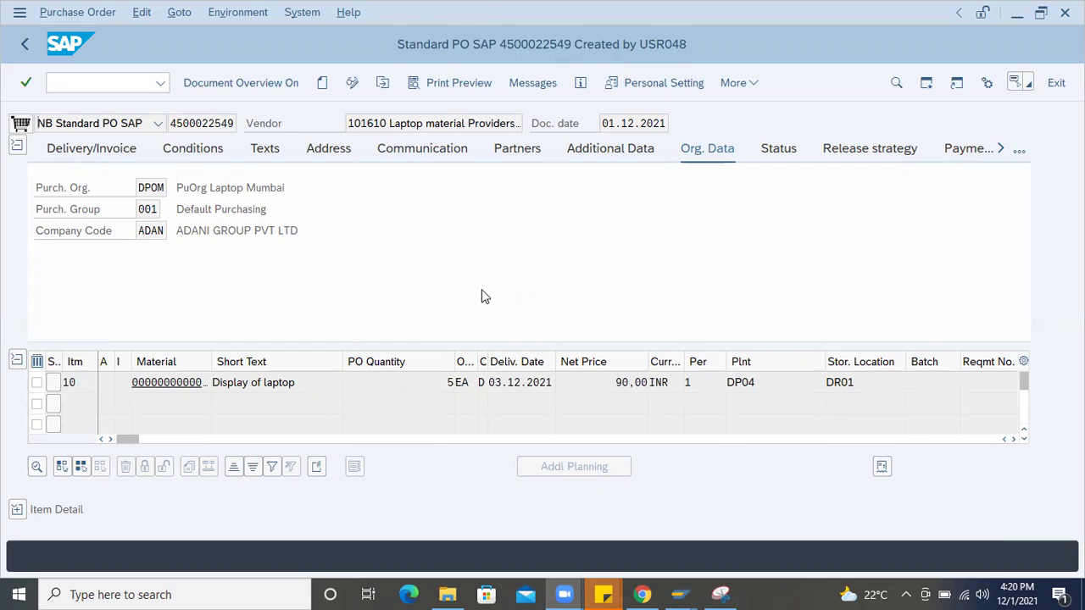
pyautogui.doubleClick(225, 125)
pyautogui.hotkey('ctrl', 'c')
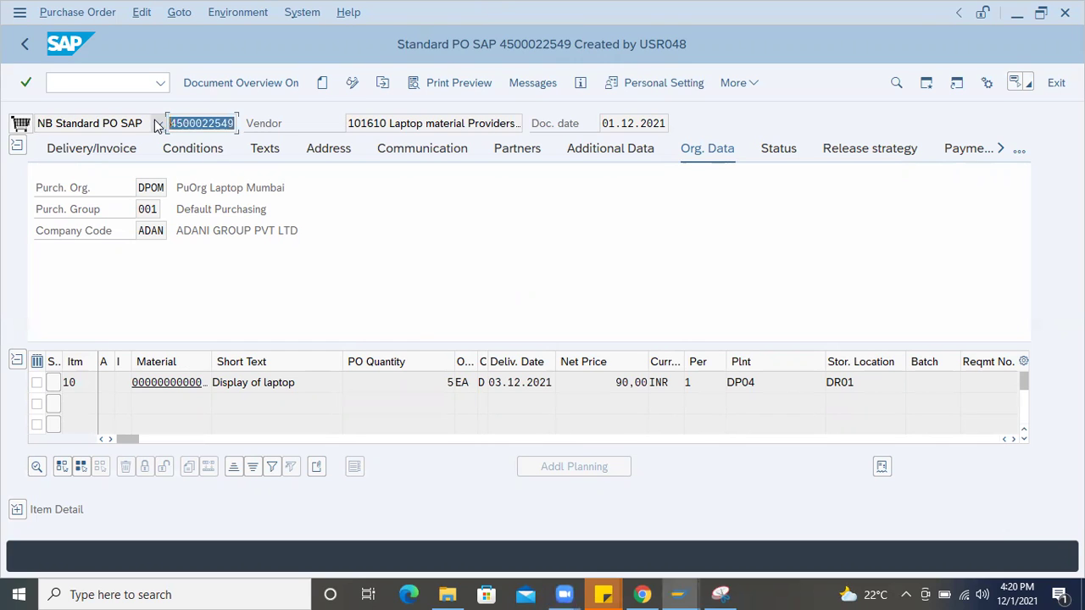
pyautogui.click(103, 82)
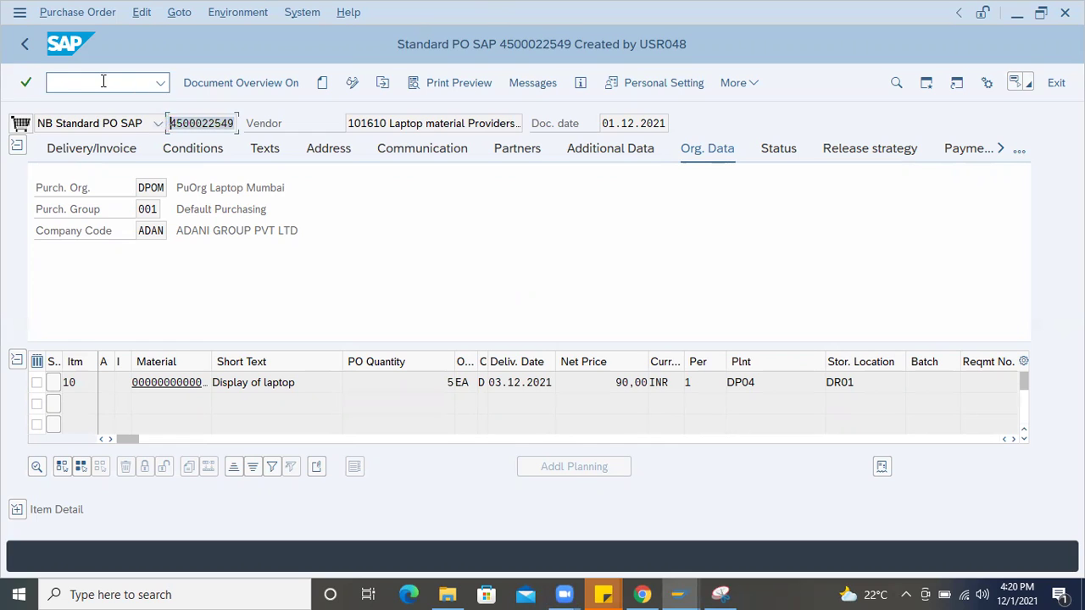
pyautogui.write('/nme')
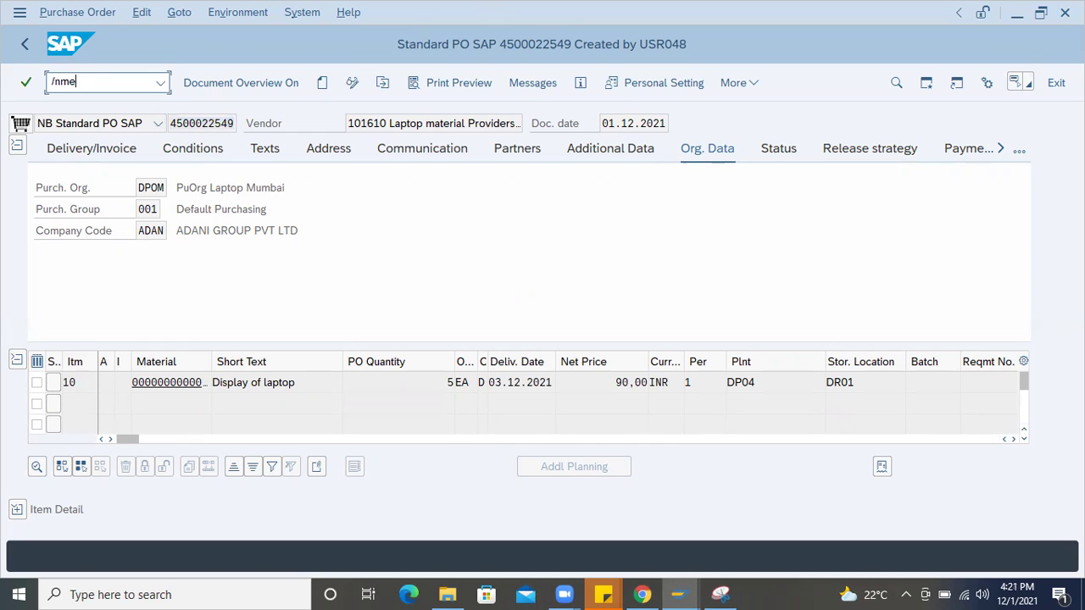
pyautogui.press('BackSpace')
pyautogui.write('igo')
pyautogui.press('Return')
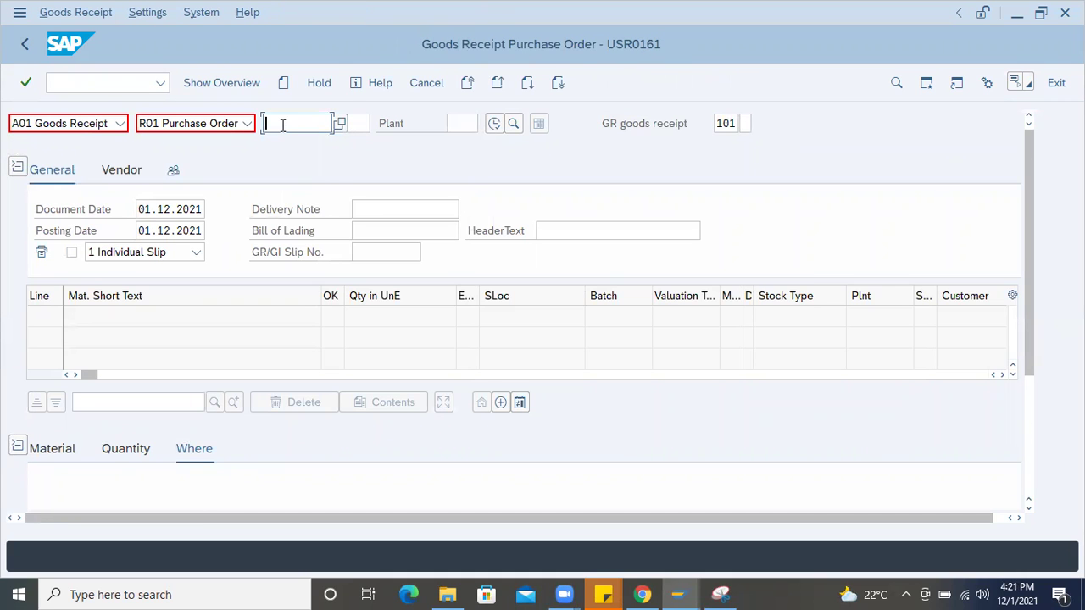
pyautogui.hotkey('ctrl', 'v')
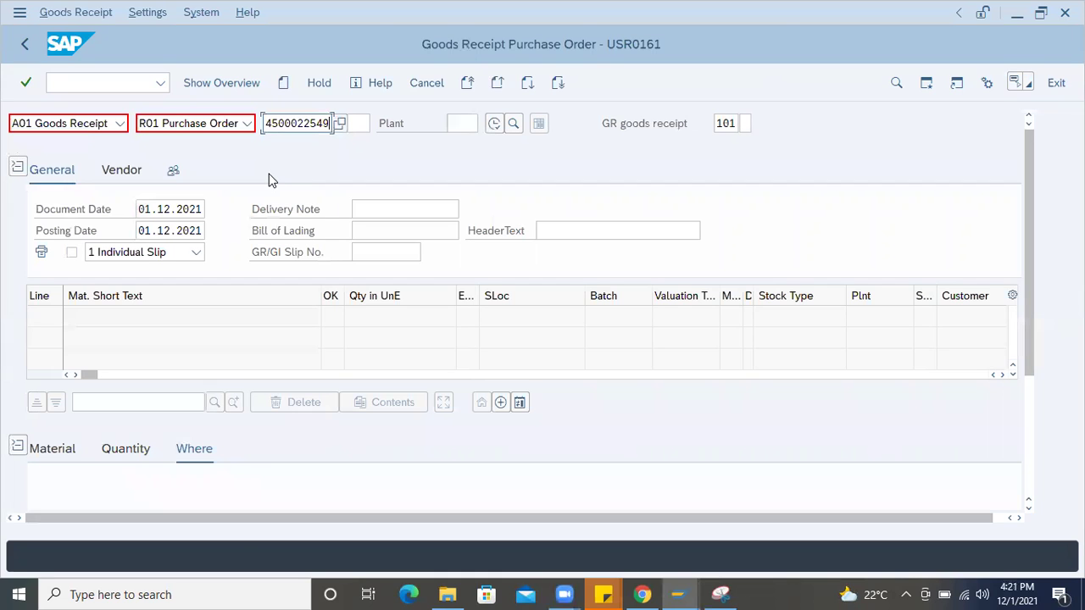
pyautogui.press('Return')
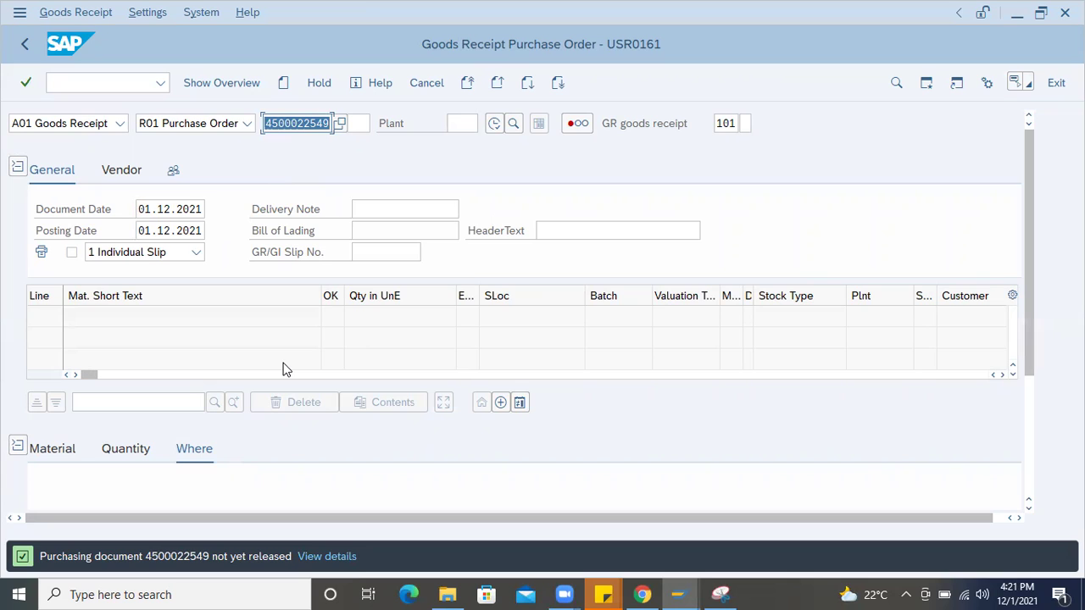
pyautogui.doubleClick(187, 556)
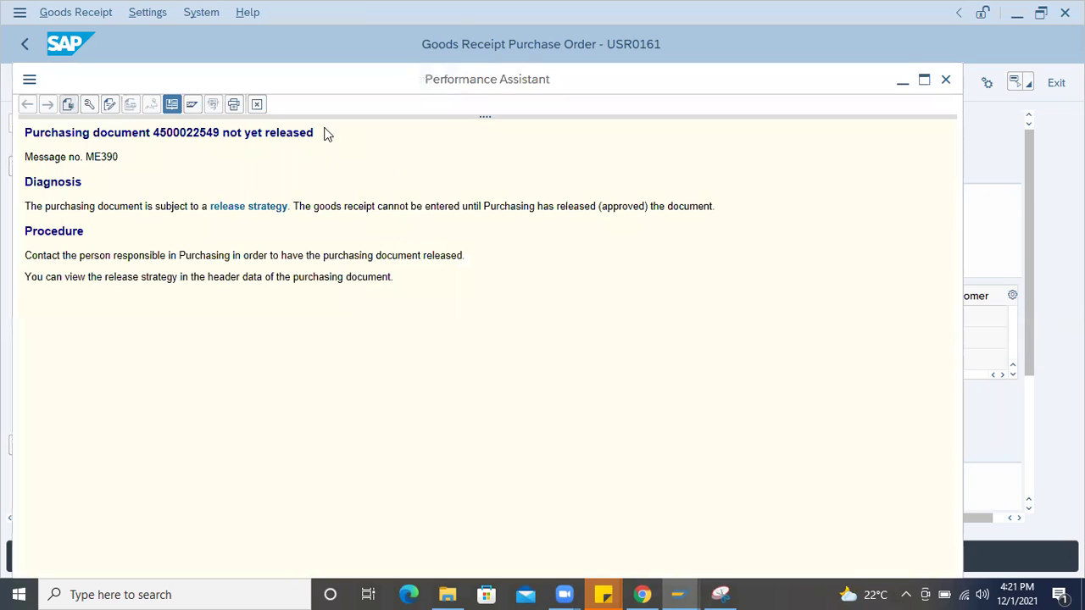
pyautogui.moveTo(325, 133); pyautogui.dragTo(5, 134)
pyautogui.click(214, 154)
pyautogui.doubleClick(201, 134)
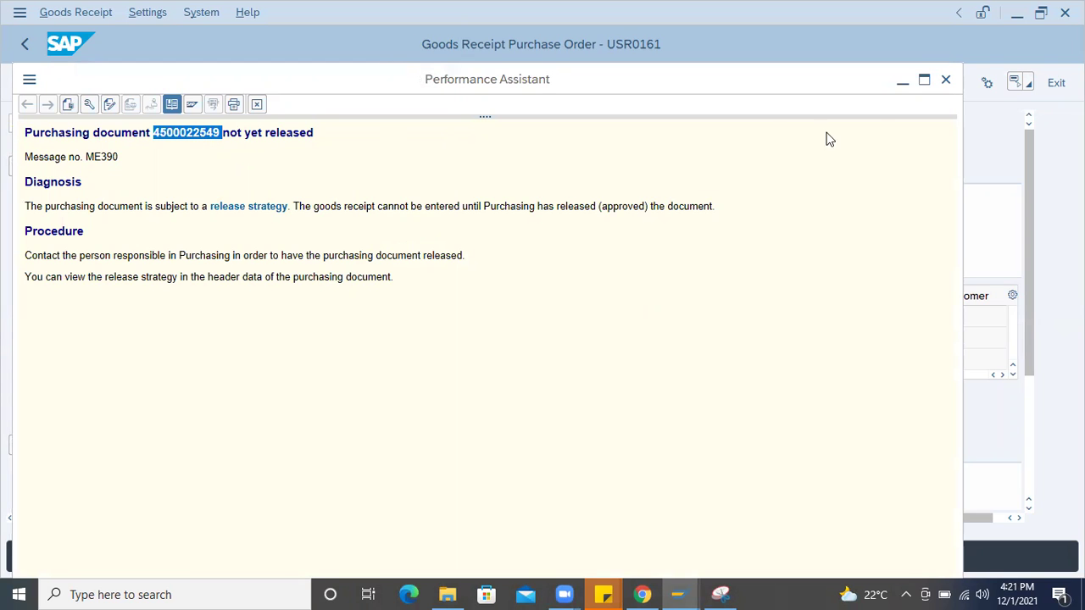
pyautogui.click(946, 79)
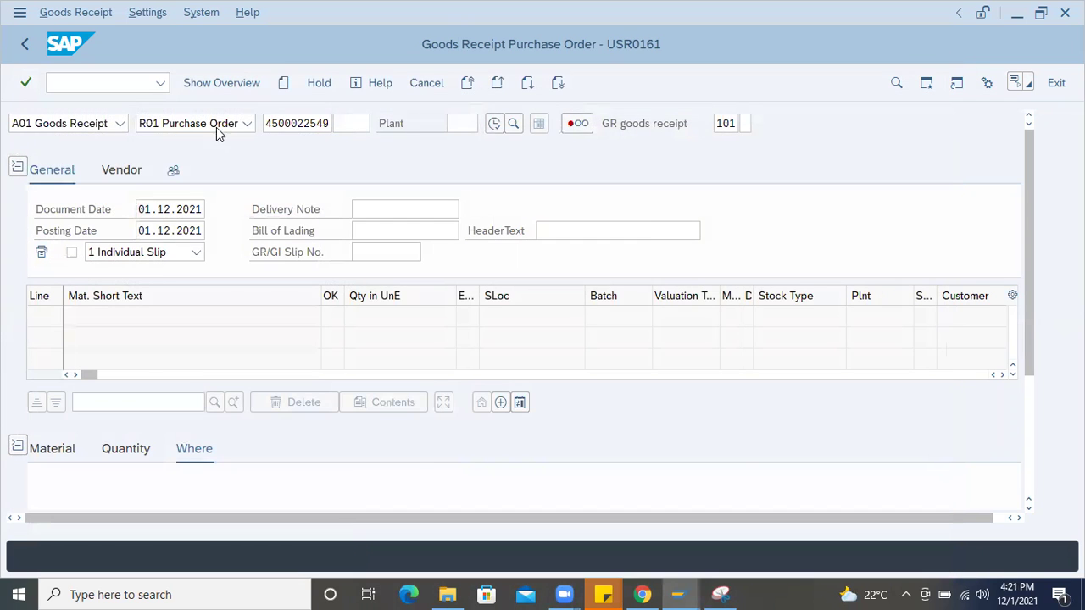
pyautogui.press('Return')
pyautogui.click(108, 85)
pyautogui.write('/n')
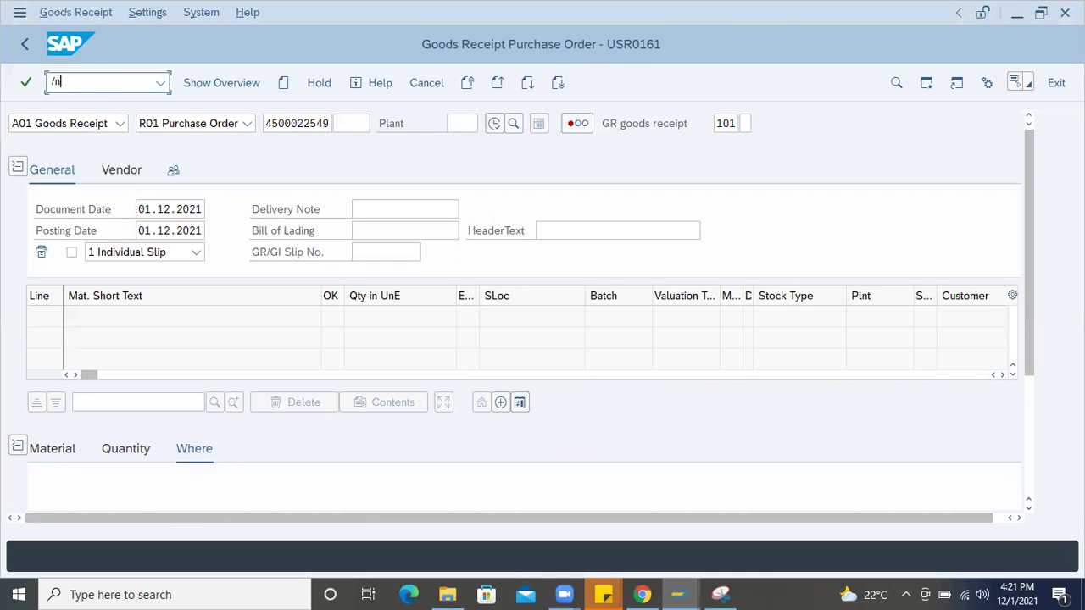
pyautogui.write('me23n')
pyautogui.press('Return')
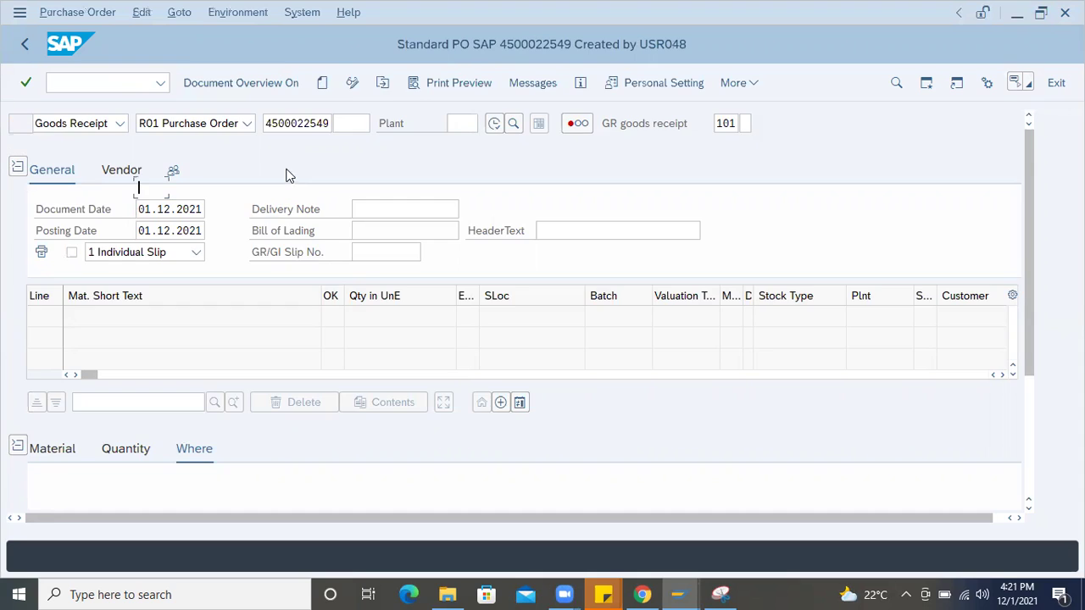
pyautogui.click(382, 82)
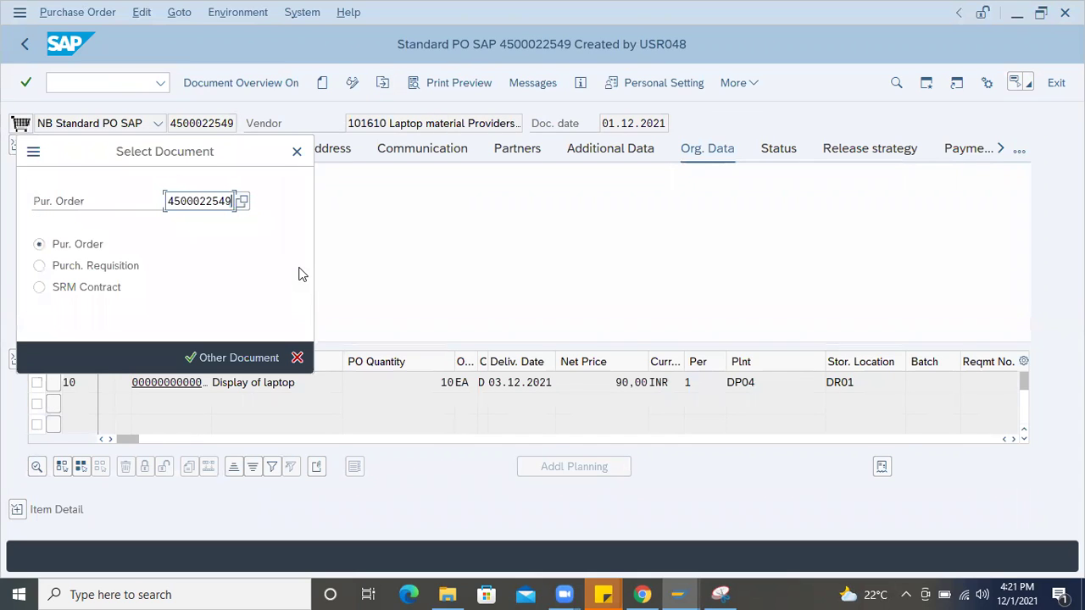
pyautogui.press('Return')
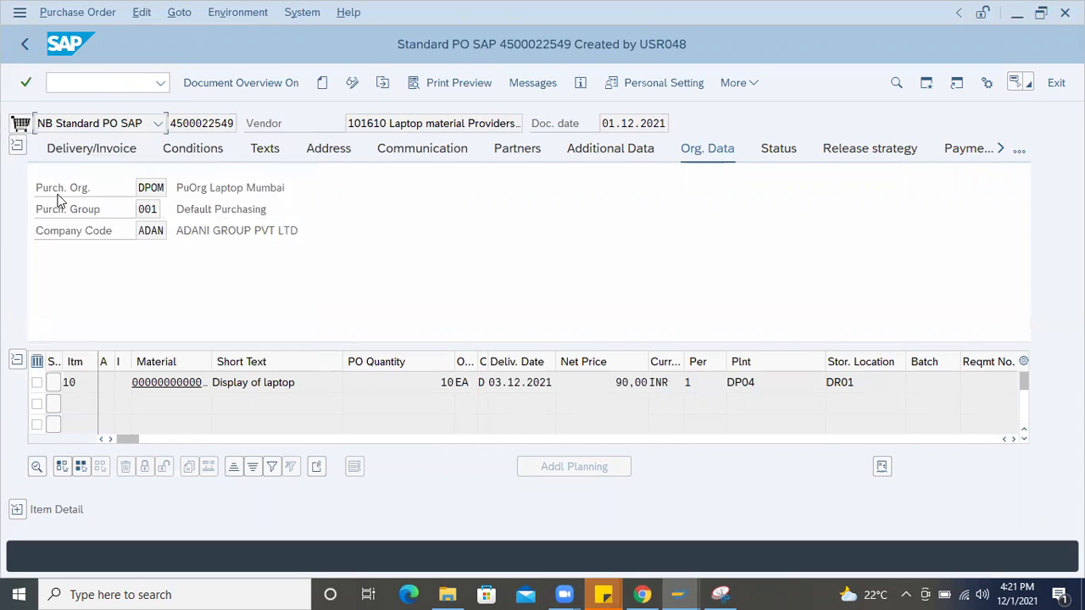
# Show the Release strategy tab, widening the Status column to check codes R1–R3 are blocked.
pyautogui.click(845, 150)
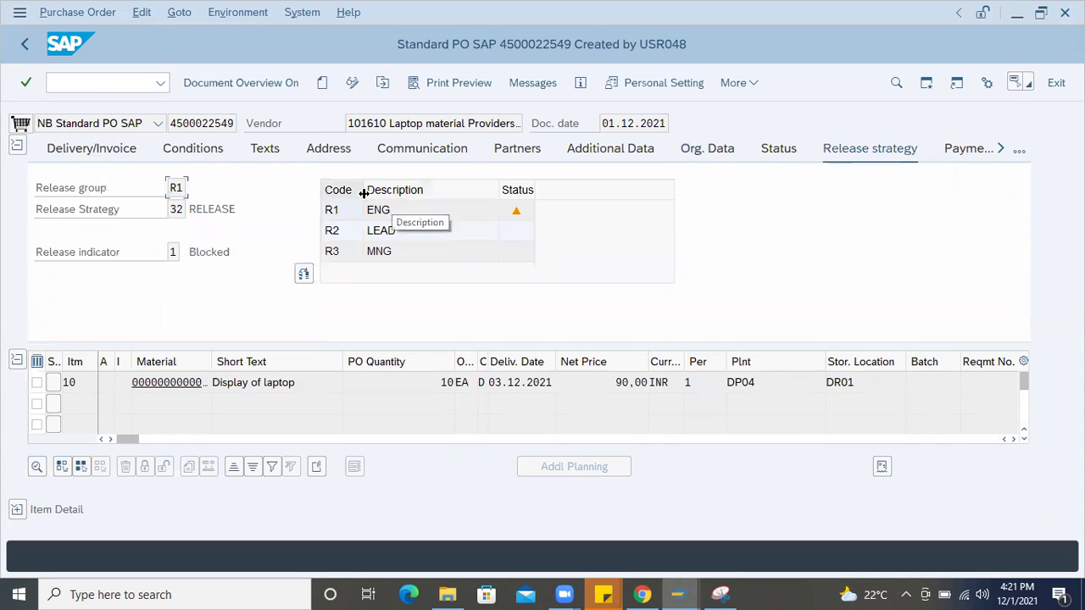
pyautogui.click(344, 217)
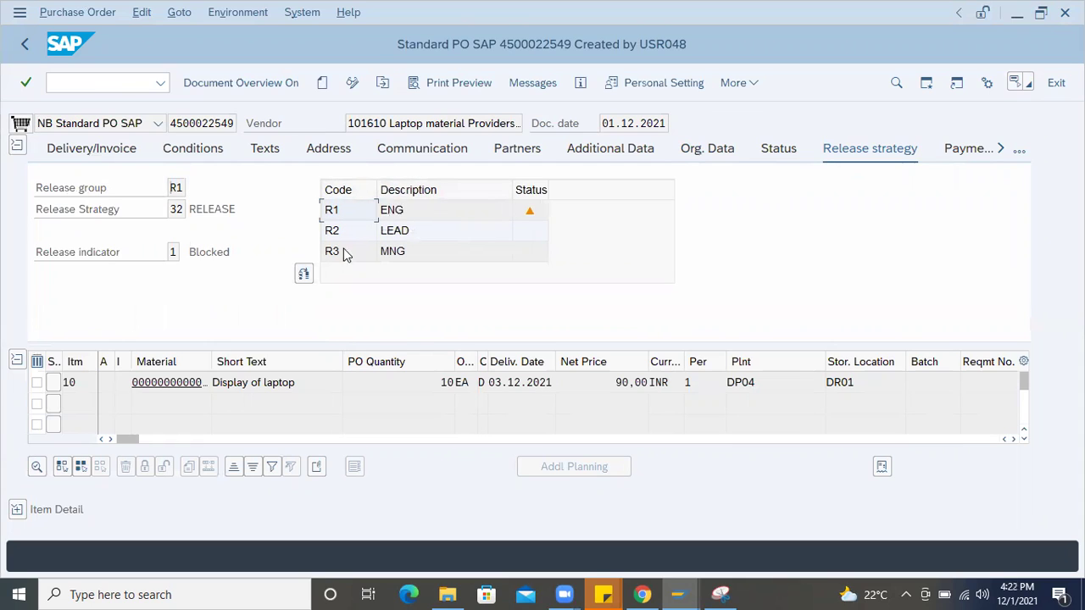
pyautogui.moveTo(556, 211)
pyautogui.doubleClick(549, 188)
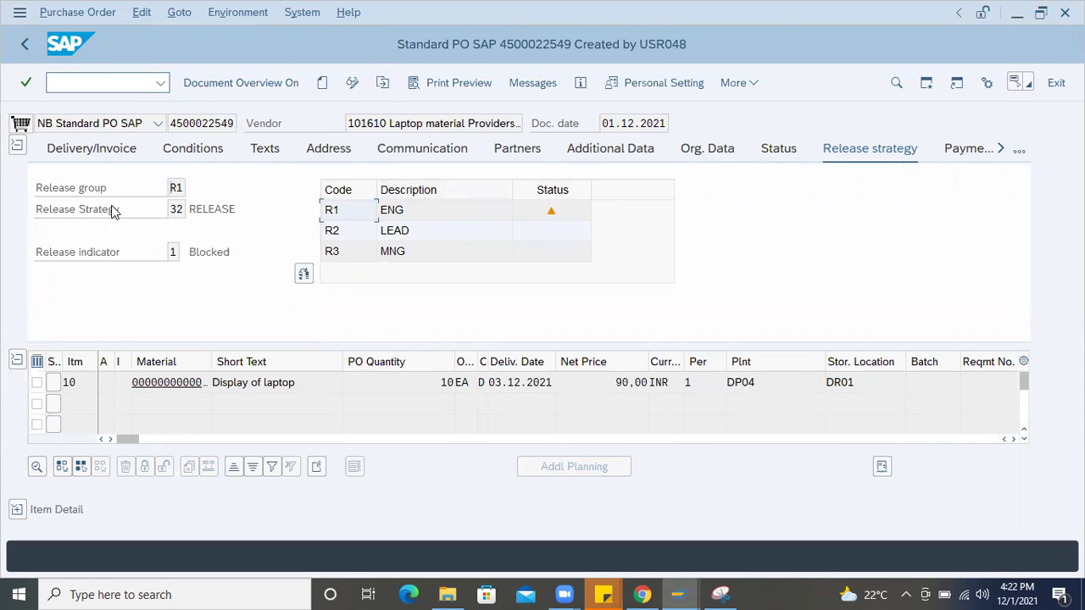
pyautogui.click(390, 124)
pyautogui.moveTo(390, 124); pyautogui.dragTo(345, 124)
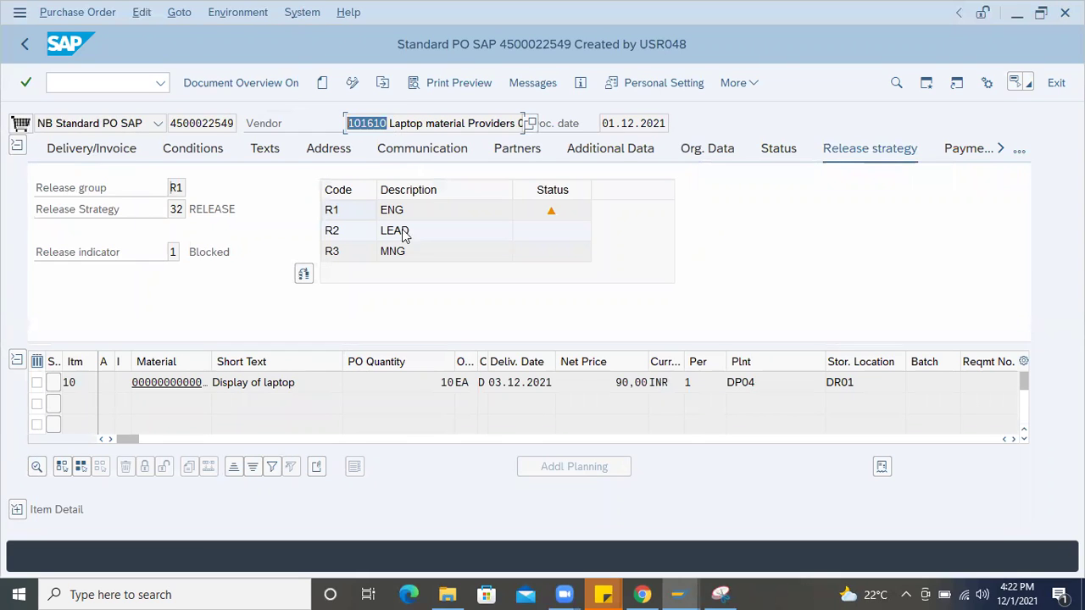
pyautogui.click(347, 225)
pyautogui.moveTo(237, 122); pyautogui.dragTo(167, 123)
pyautogui.hotkey('ctrl', 'c')
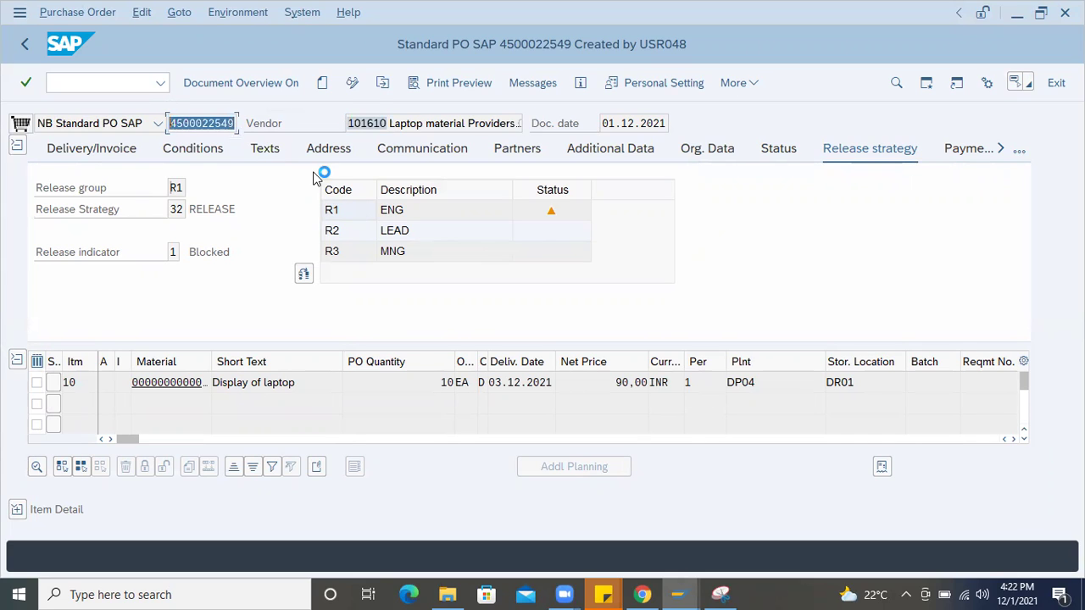
# Start the purchase order release transaction ME29N.
pyautogui.click(99, 86)
pyautogui.write('/')
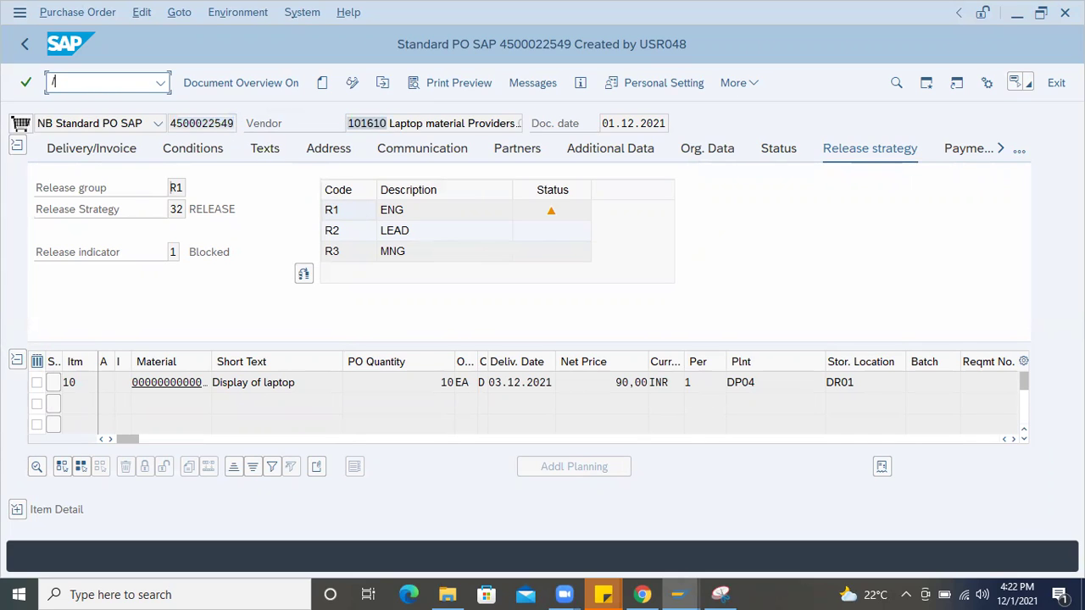
pyautogui.write('nme29n')
pyautogui.press('Return')
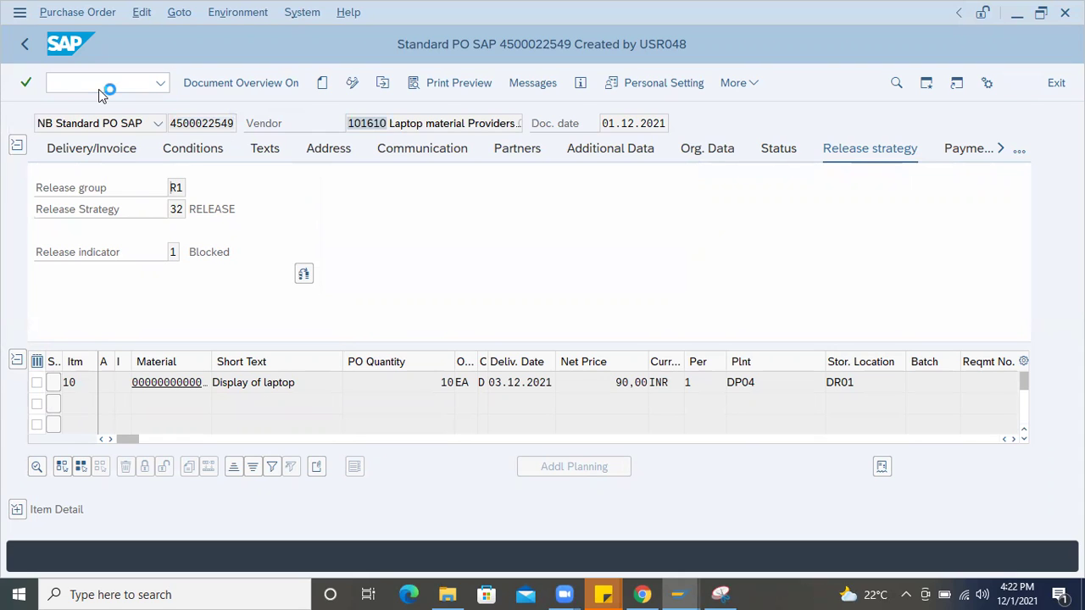
pyautogui.click(382, 82)
pyautogui.press('BackSpace')
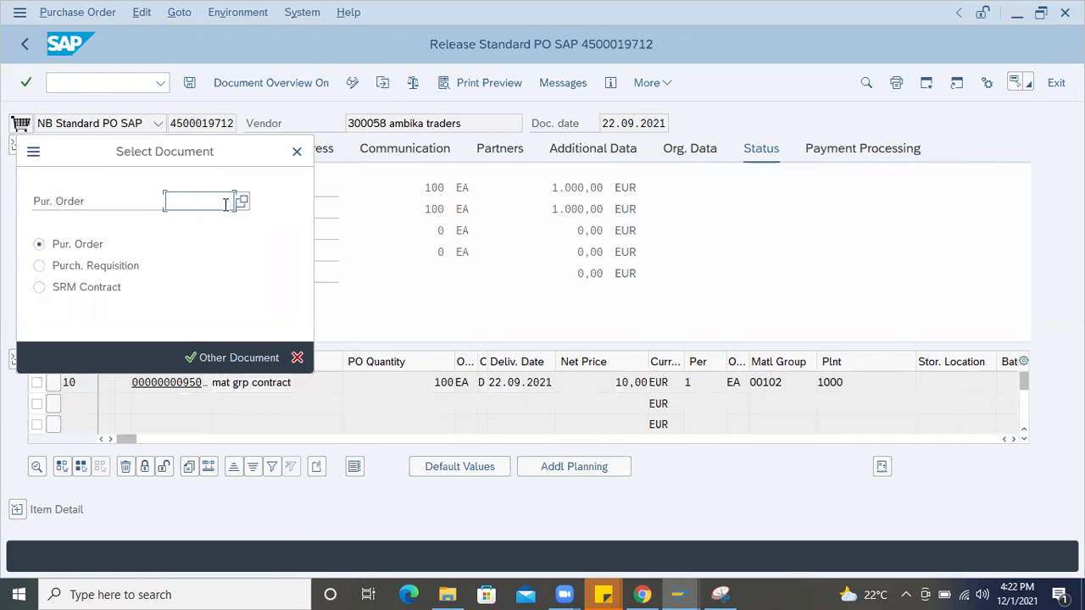
pyautogui.hotkey('ctrl', 'v')
pyautogui.press('Return')
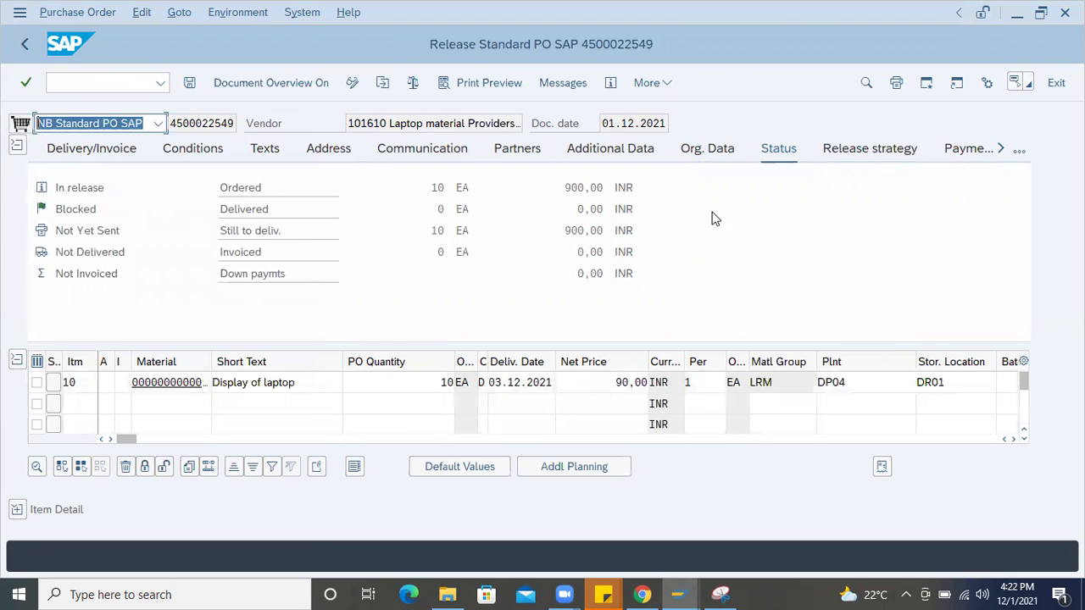
pyautogui.click(800, 157)
pyautogui.click(854, 163)
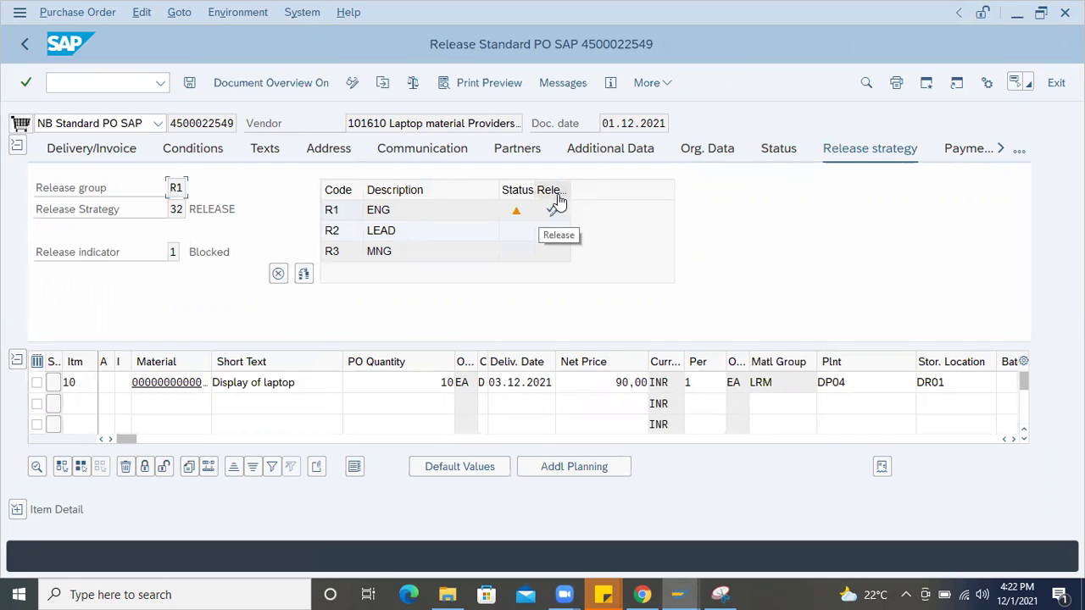
# Effect releases R1 ENG, R2 LEAD and R3 MNG and save, giving indicator 2 Released.
pyautogui.moveTo(570, 187); pyautogui.dragTo(668, 191)
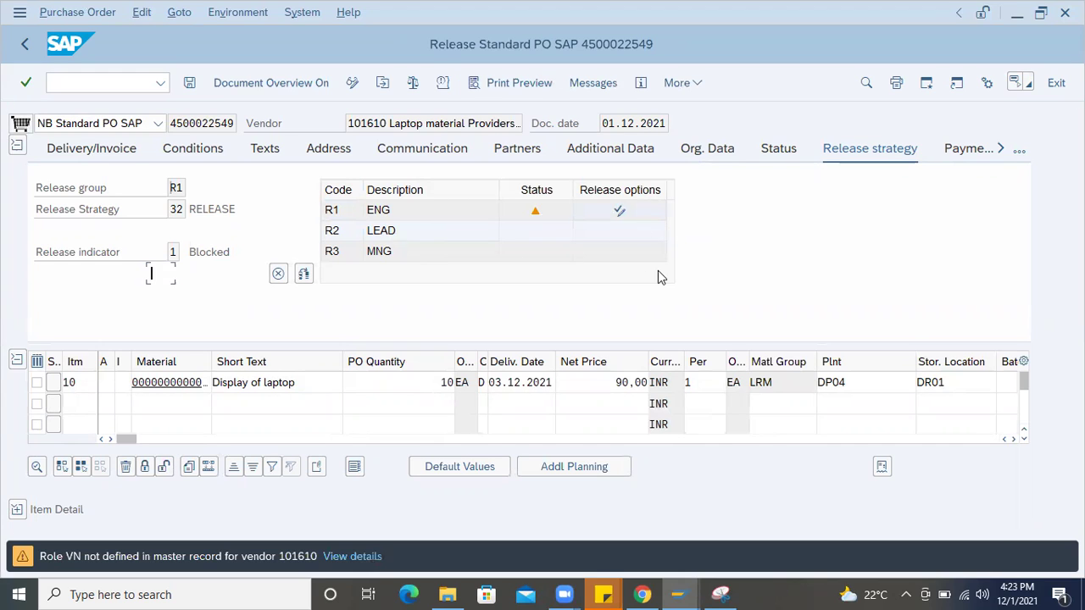
pyautogui.click(839, 150)
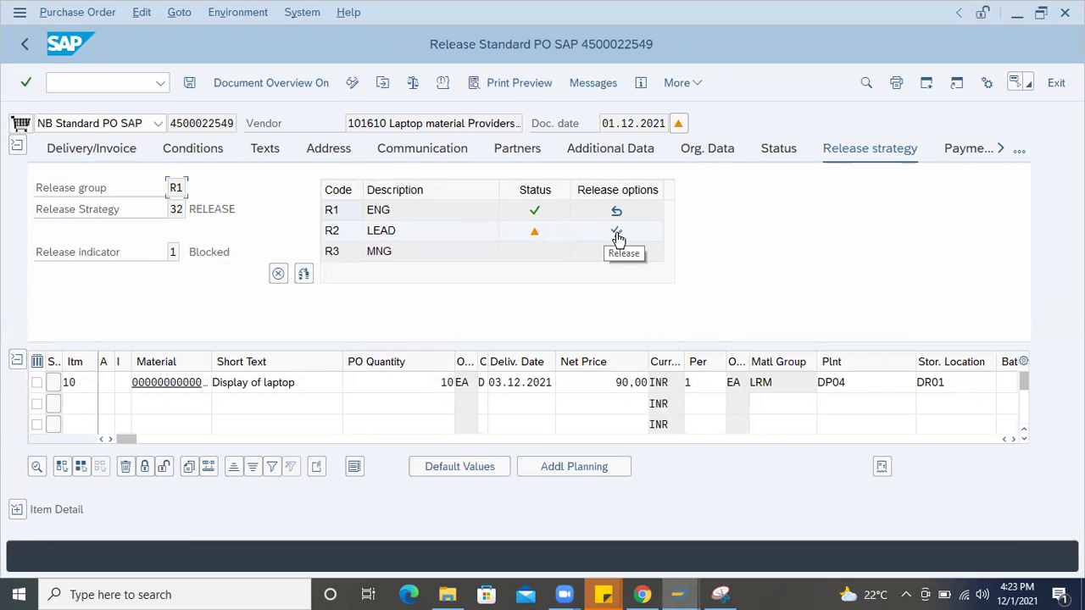
pyautogui.click(617, 235)
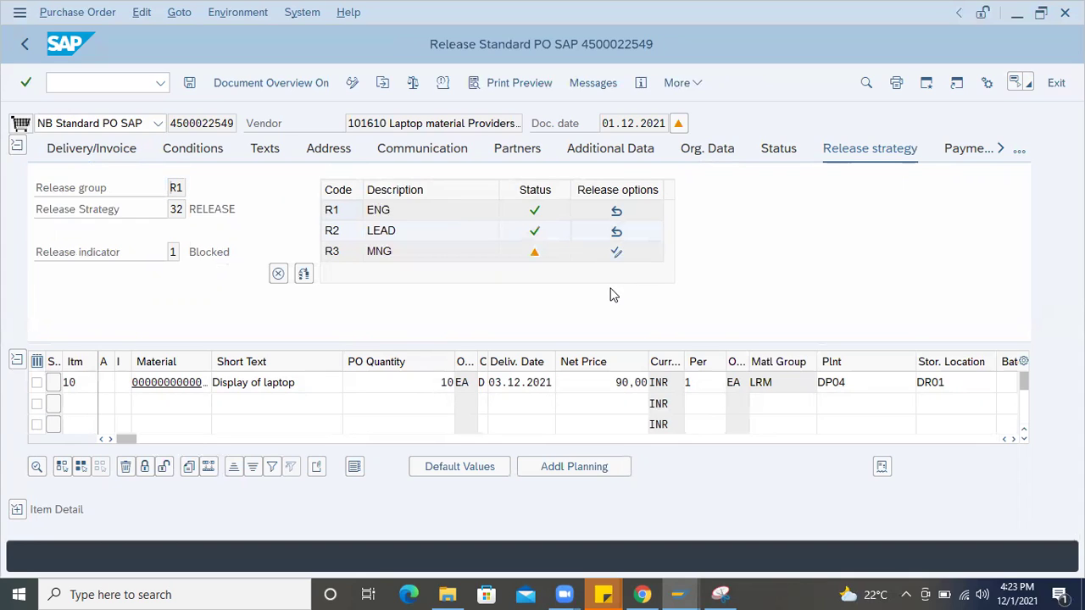
pyautogui.click(616, 252)
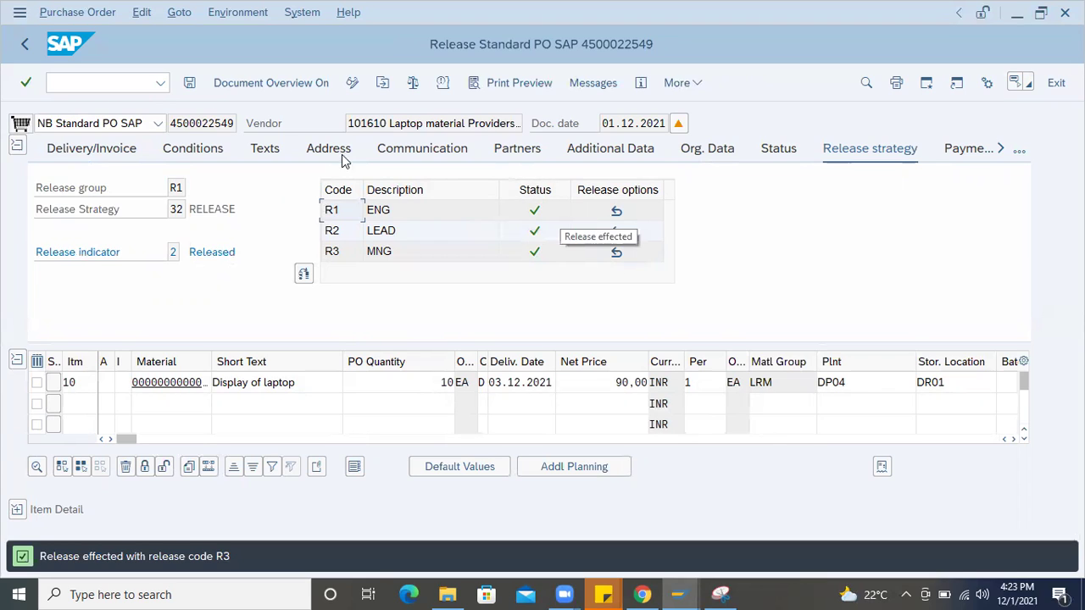
pyautogui.click(190, 83)
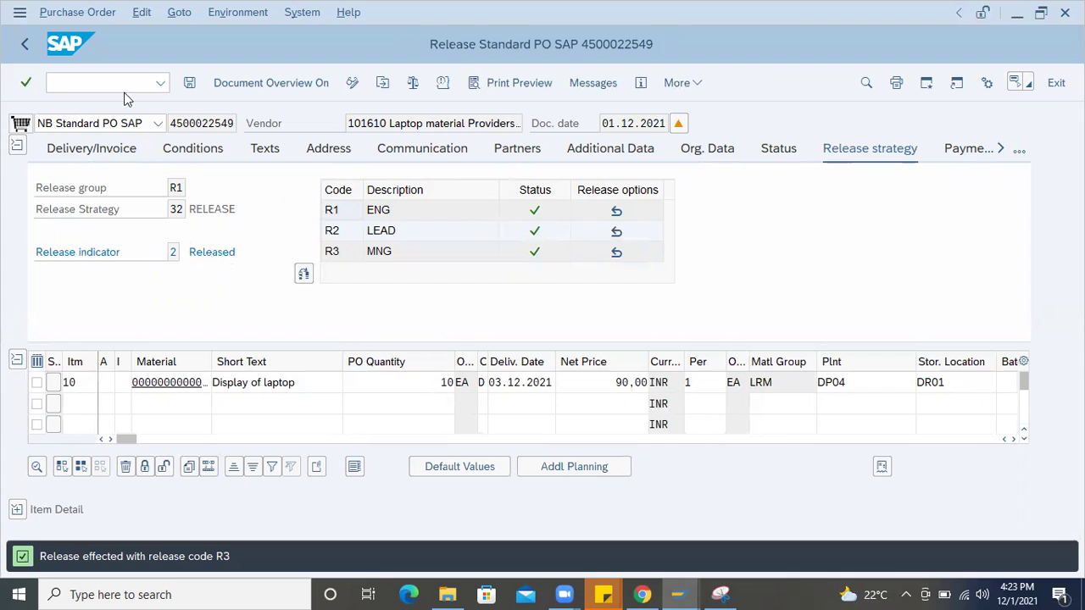
pyautogui.click(73, 82)
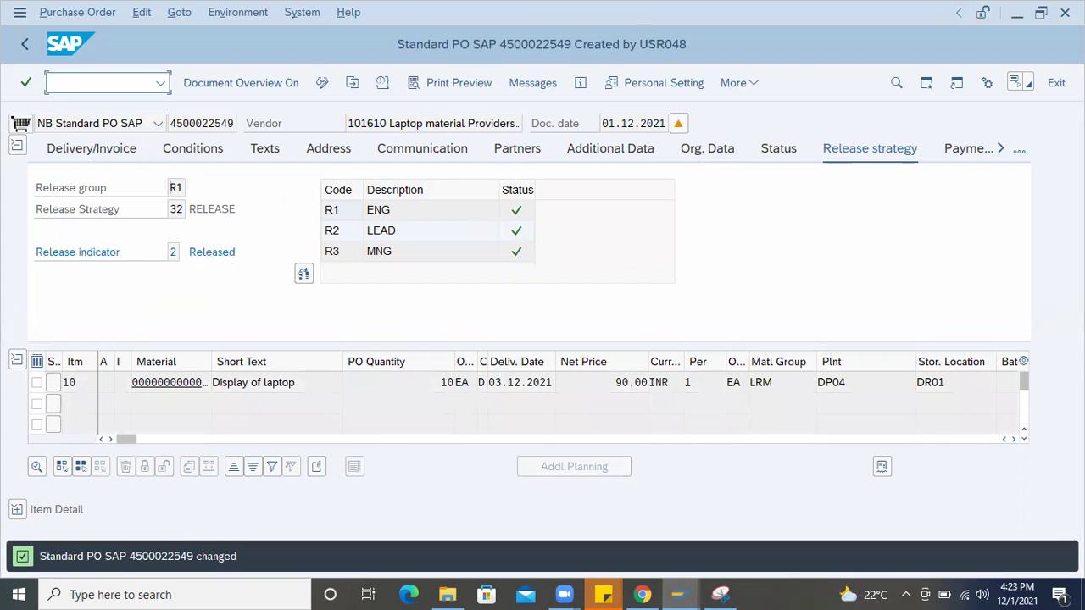
pyautogui.write('/nme23n')
pyautogui.press('Return')
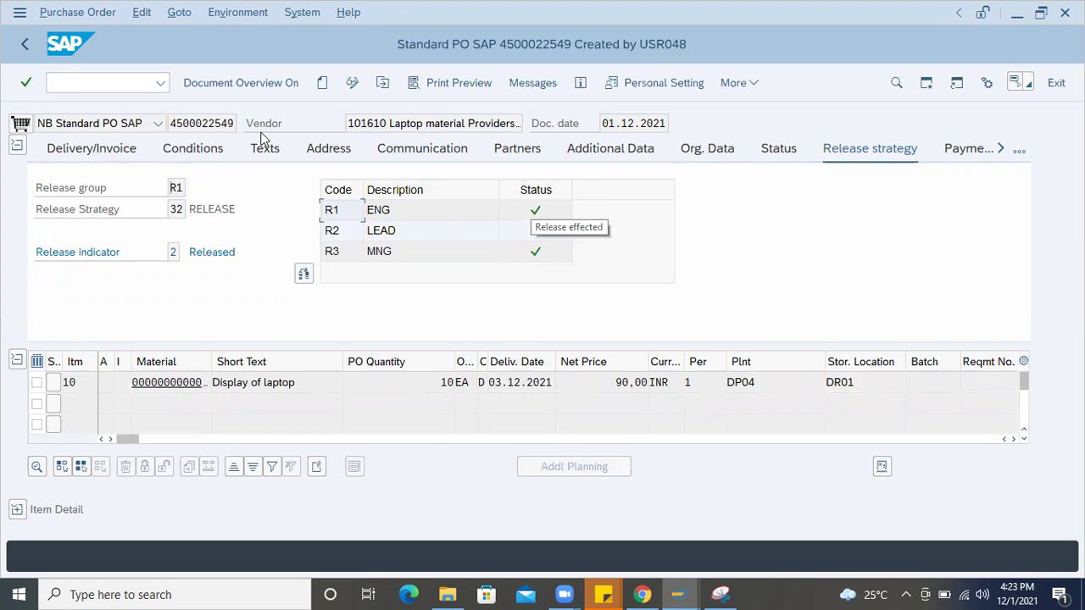
pyautogui.doubleClick(219, 122)
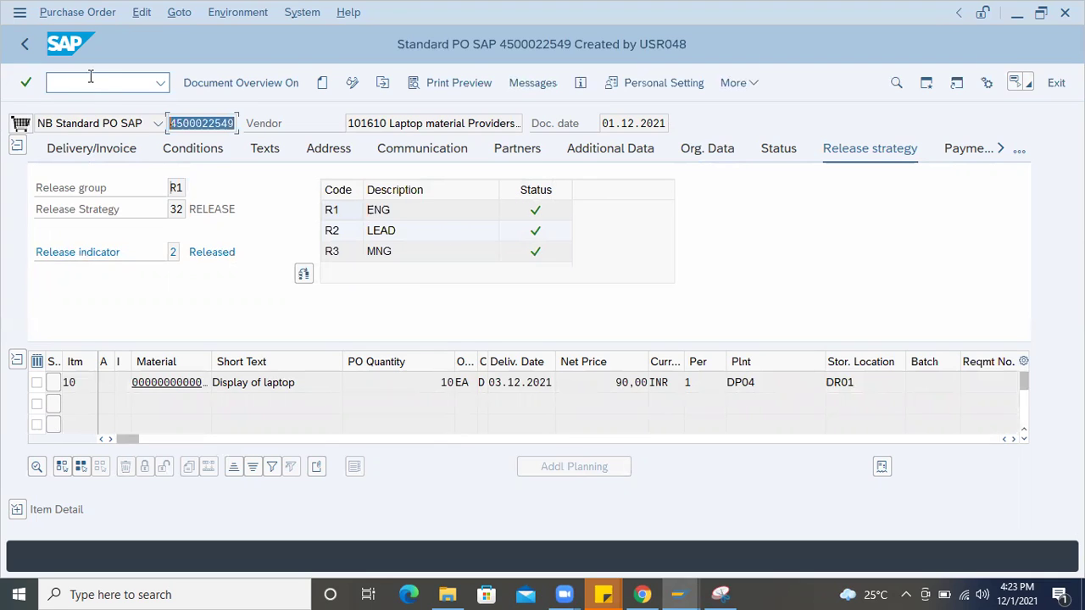
pyautogui.hotkey('ctrl', 'c')
pyautogui.click(79, 77)
pyautogui.write('/')
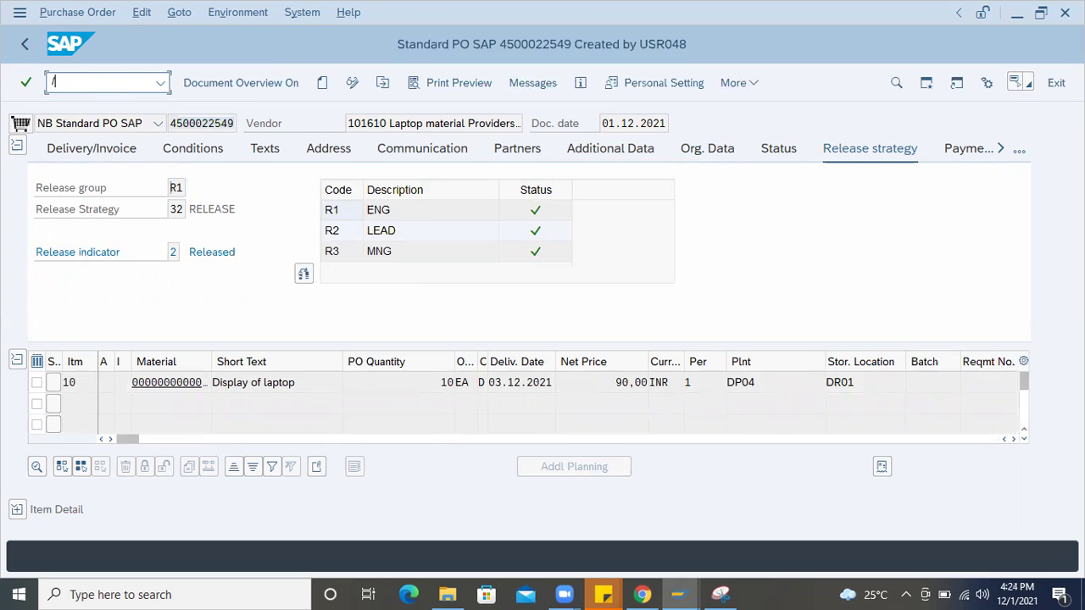
pyautogui.write('nmigo')
pyautogui.press('Return')
pyautogui.press('Return')
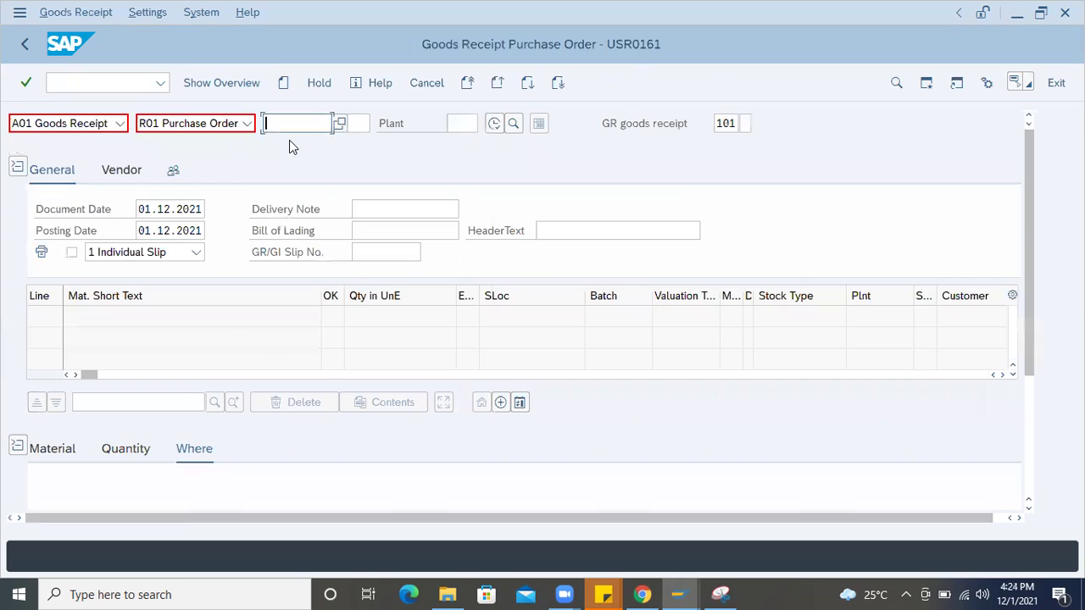
pyautogui.hotkey('ctrl', 'v')
pyautogui.press('Return')
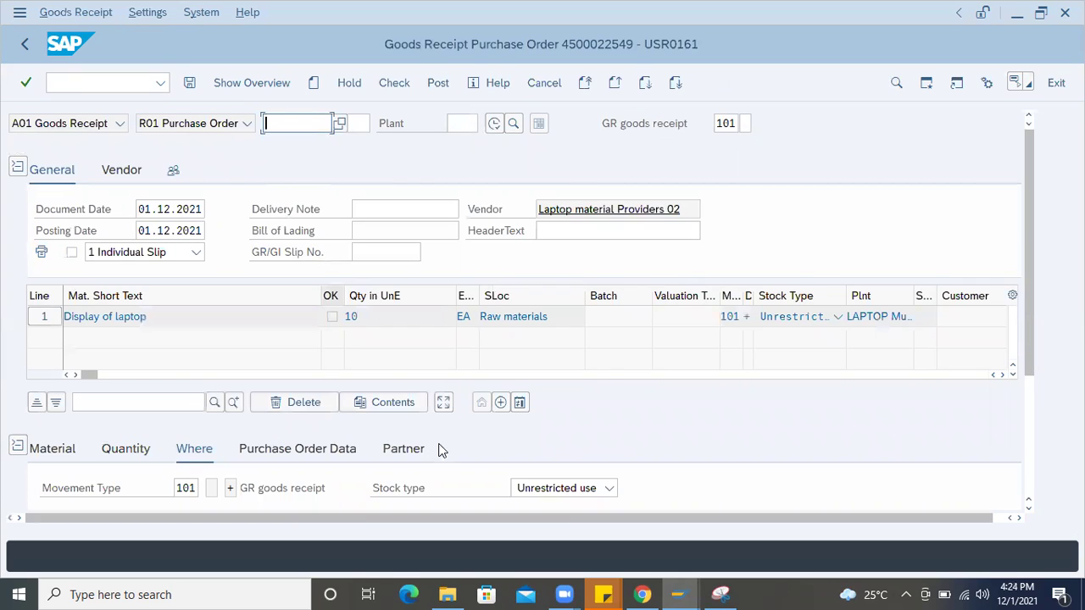
pyautogui.scroll(-3, 439, 448)
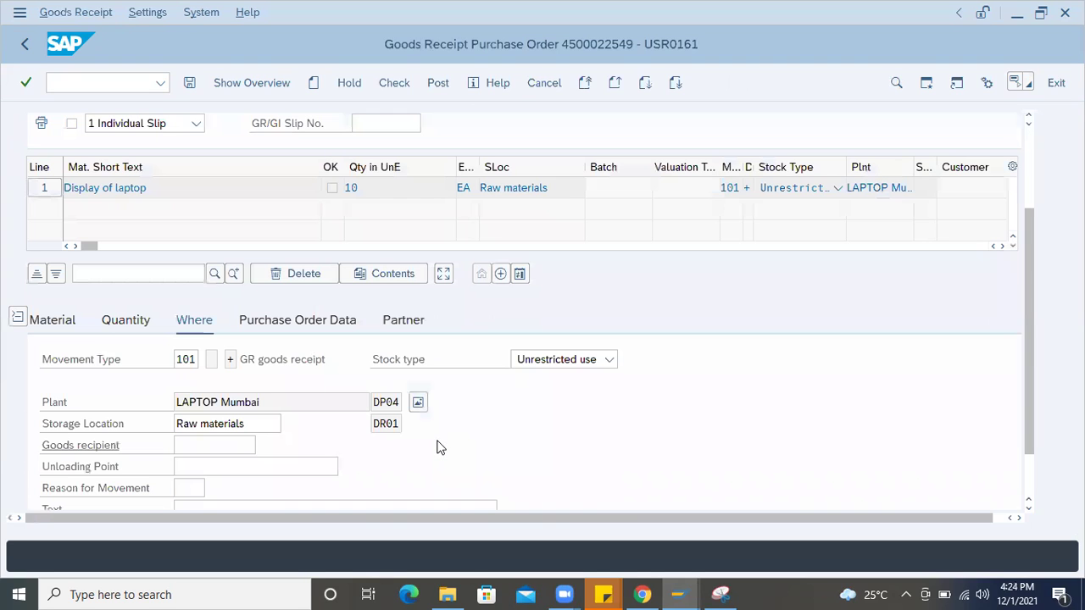
pyautogui.scroll(3, 439, 447)
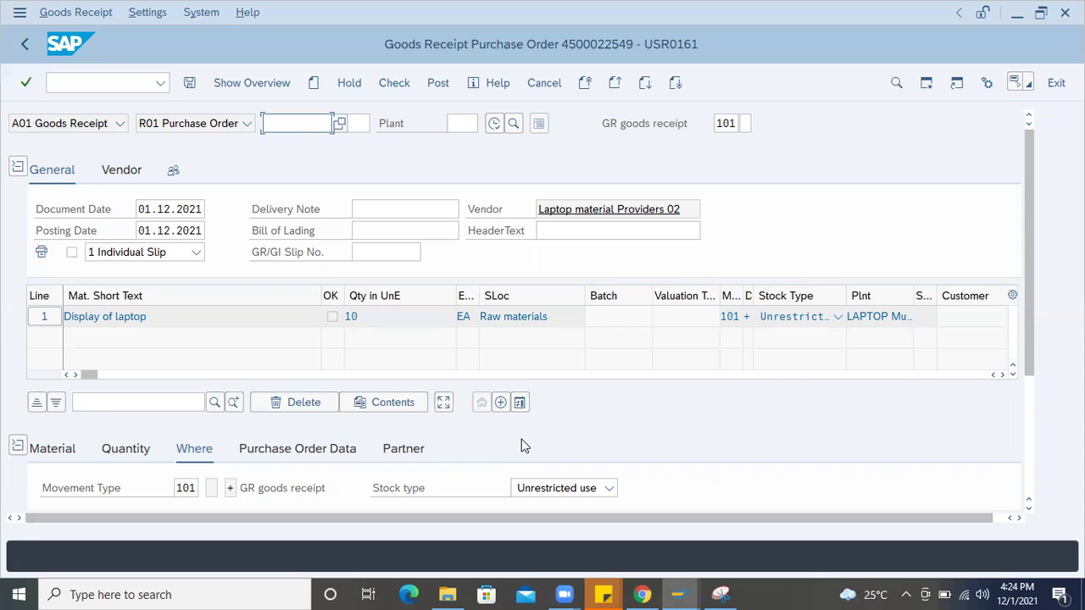
# Exit MIGO with /n back to the SAP Easy Access menu.
pyautogui.click(56, 83)
pyautogui.write('/n')
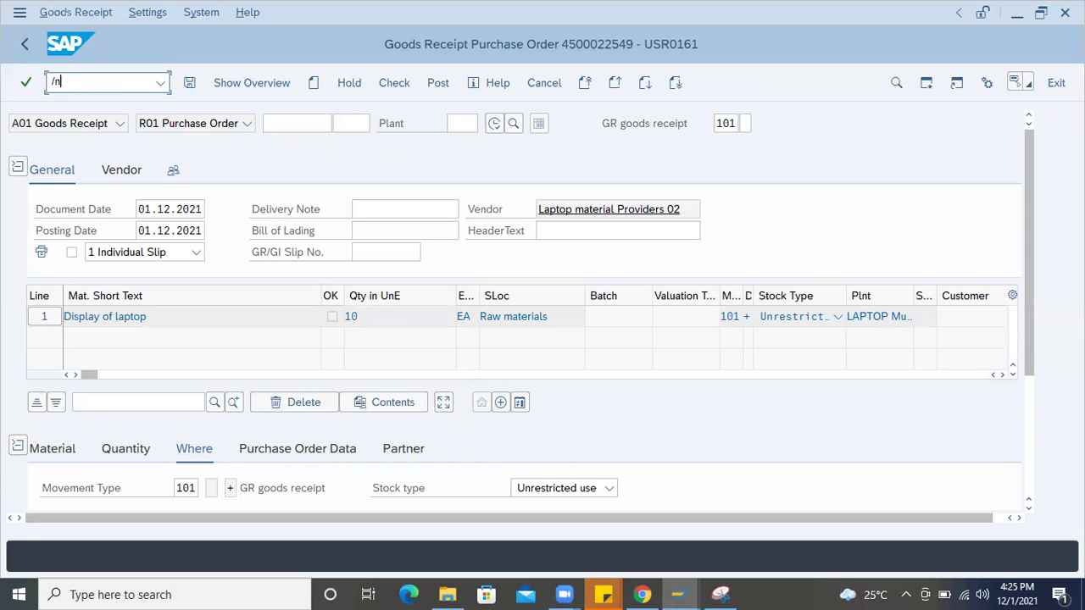
pyautogui.press('Return')
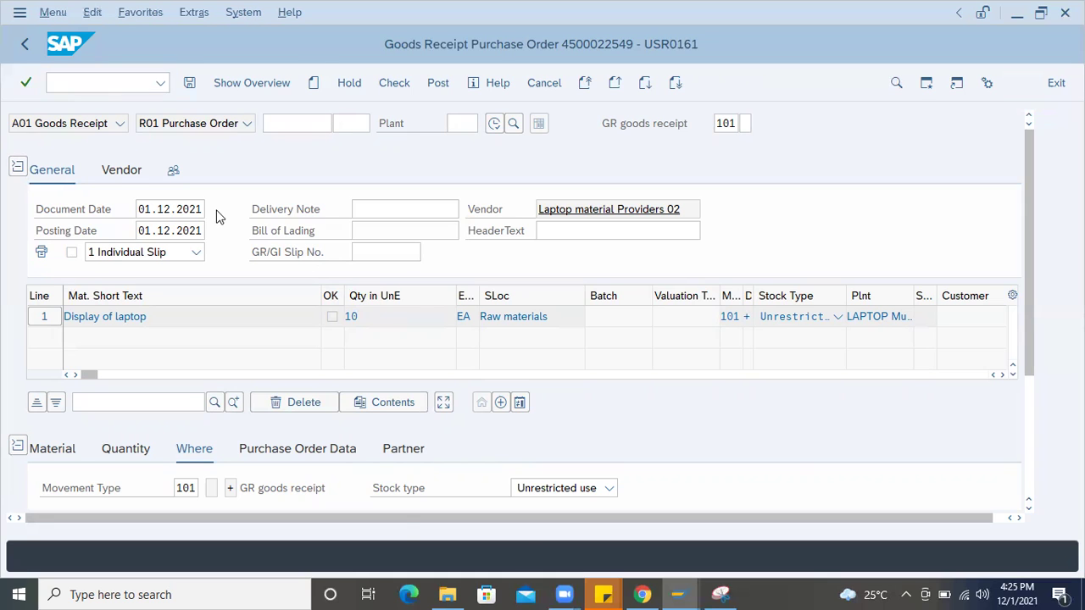